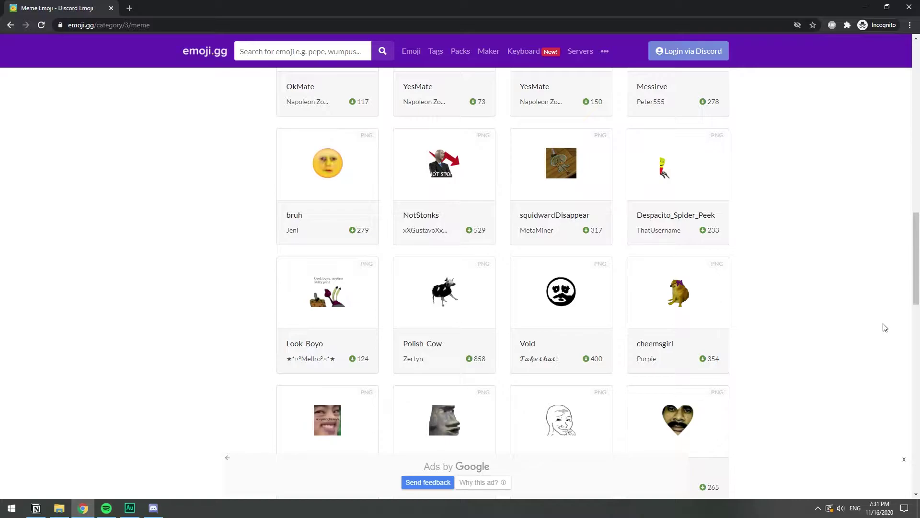
Save the cheemsgirl emoji image from the emoji.gg meme page as 4131_cheemsgirl.png in the Downloads folder.
{"action": "right_click", "coordinate": [675, 296]}
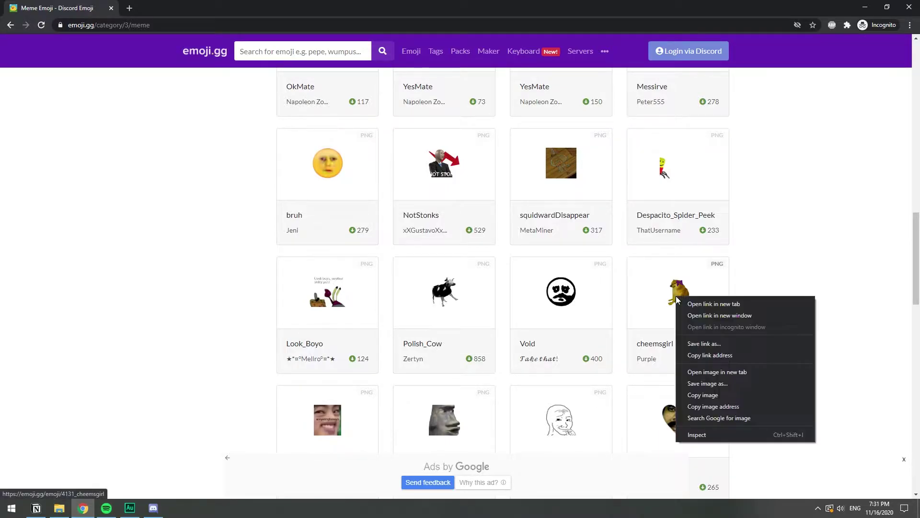
{"action": "left_click", "coordinate": [732, 383]}
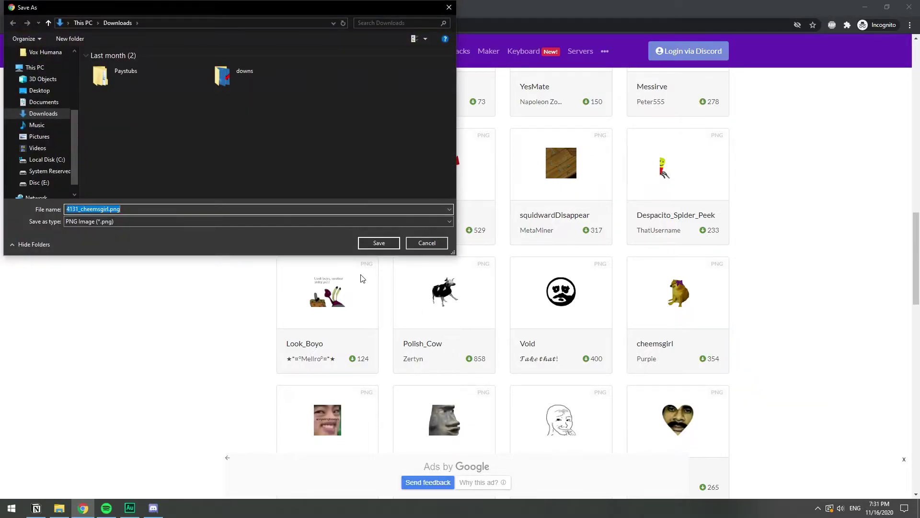
{"action": "left_click", "coordinate": [370, 244]}
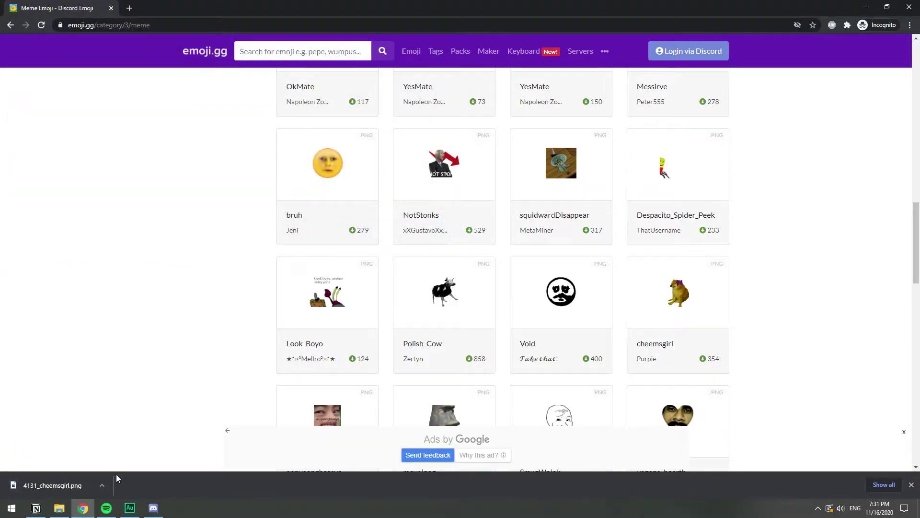
Show the downloaded 4131_cheemsgirl.png in its folder and close the folder window.
{"action": "left_click", "coordinate": [102, 485]}
{"action": "left_click", "coordinate": [137, 454]}
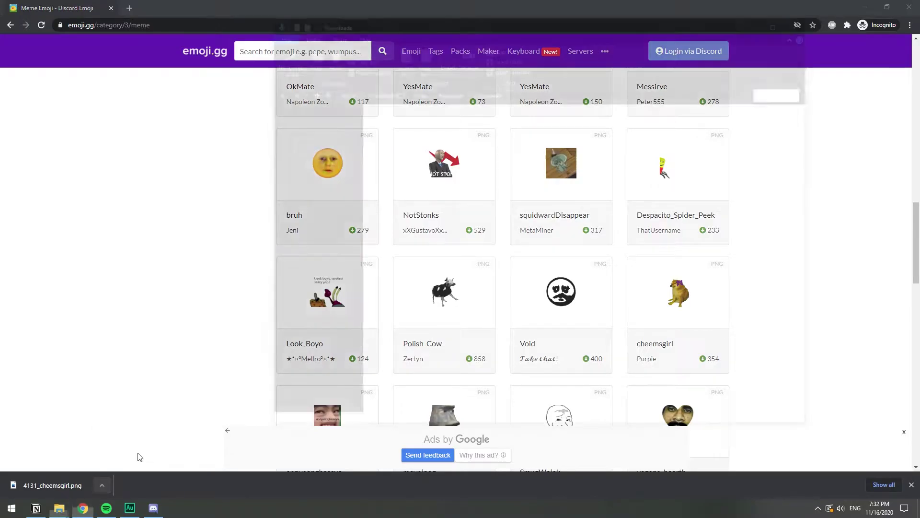
{"action": "left_click", "coordinate": [812, 21]}
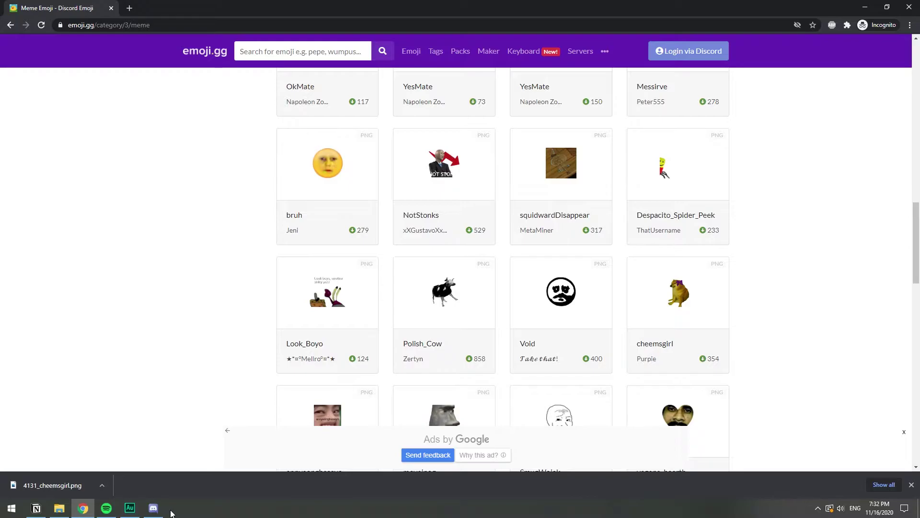
Switch to Discord and open the emoji settings of the Welcome 2 MecDonald'z server.
{"action": "mouse_move", "coordinate": [160, 516]}
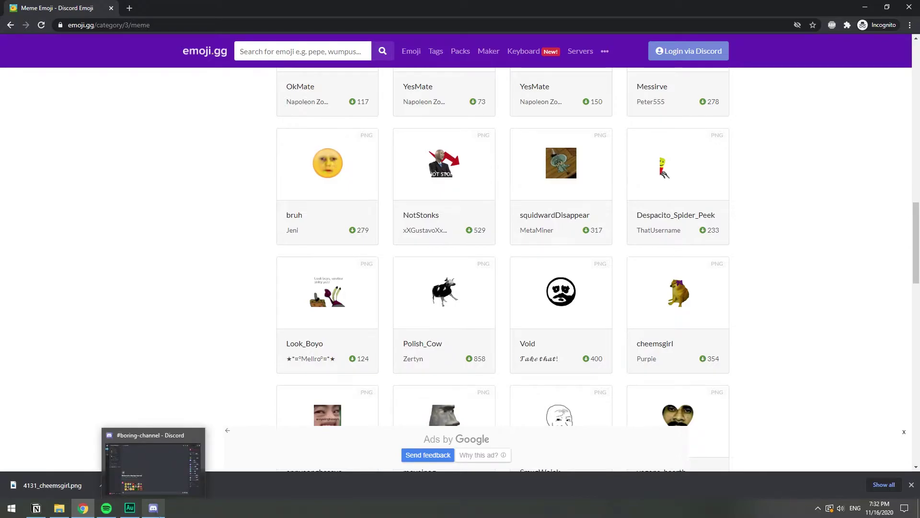
{"action": "left_click", "coordinate": [159, 516]}
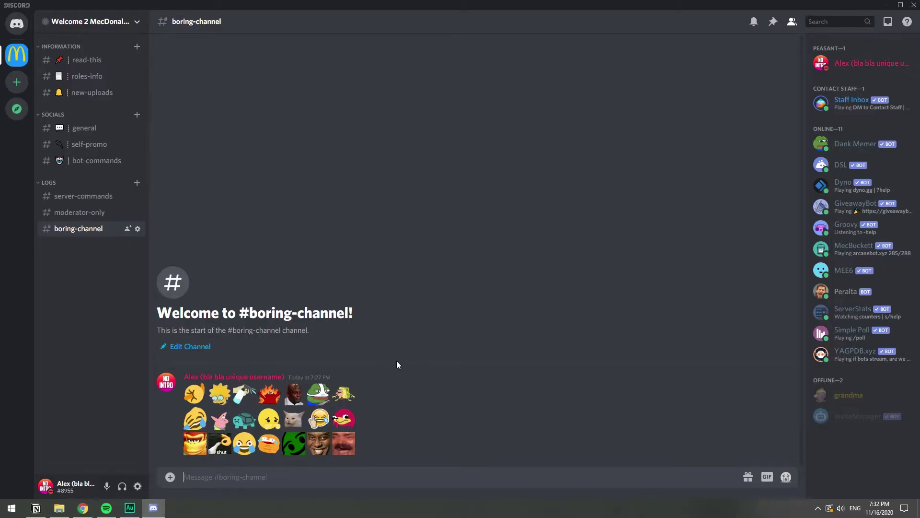
{"action": "left_click", "coordinate": [138, 20]}
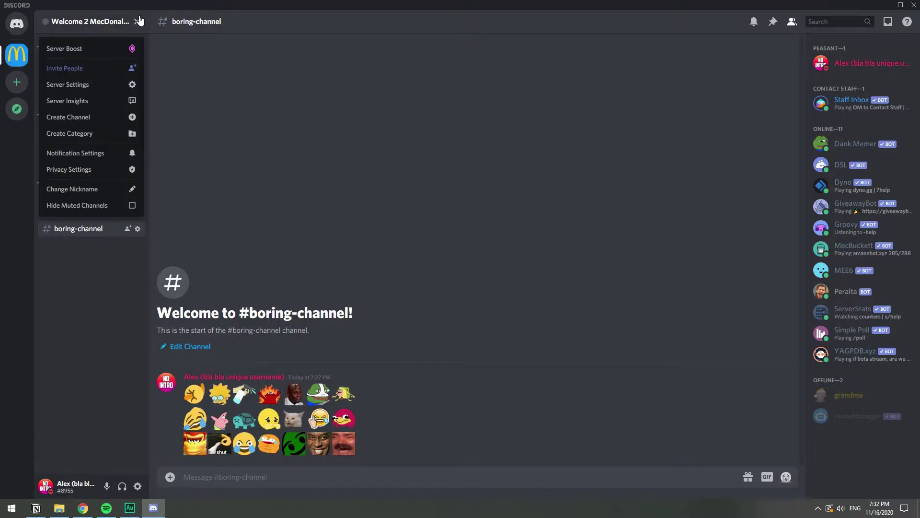
{"action": "left_click", "coordinate": [91, 89]}
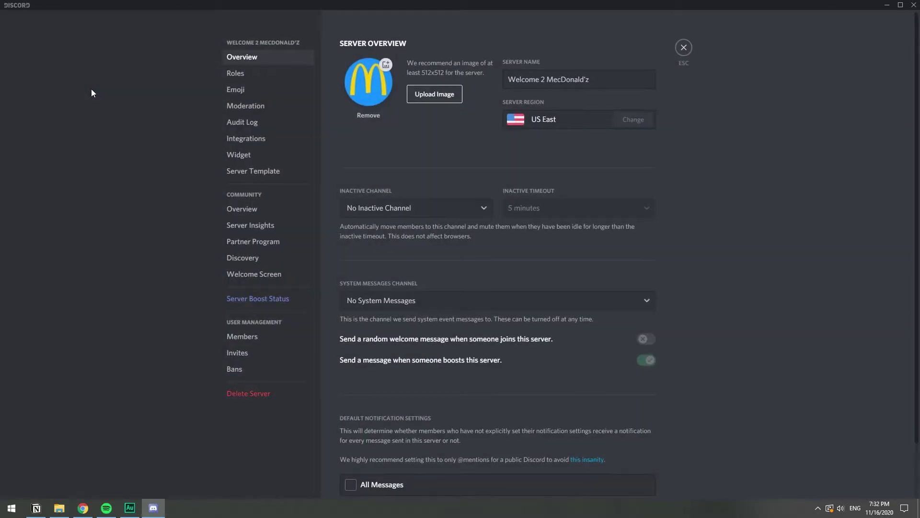
{"action": "left_click", "coordinate": [240, 91]}
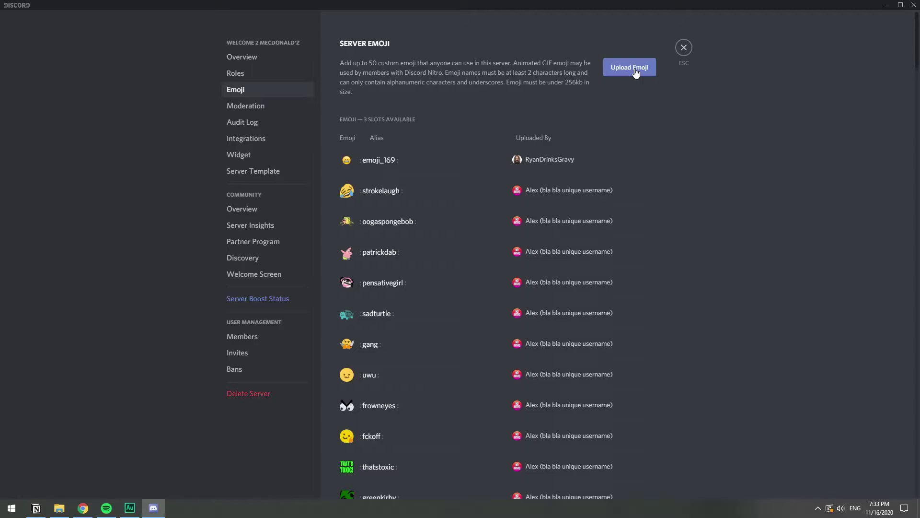
{"action": "left_click", "coordinate": [635, 72]}
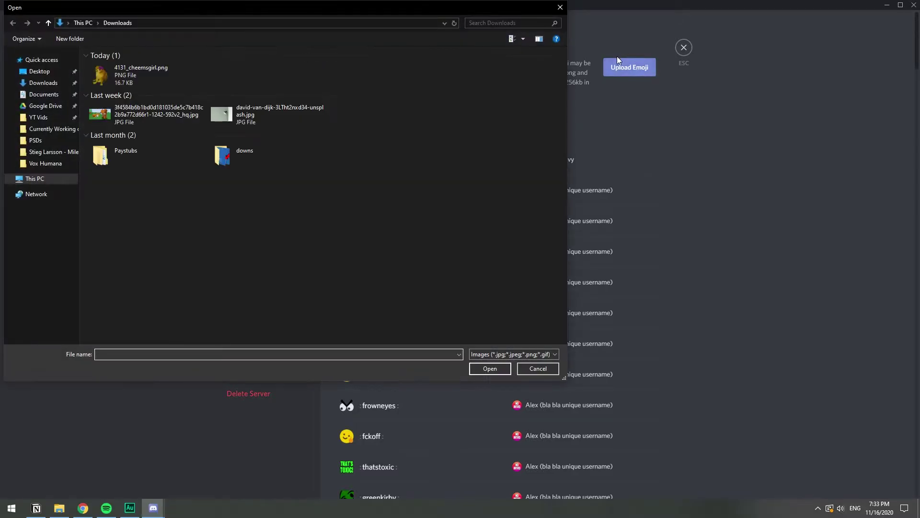
{"action": "left_click", "coordinate": [154, 76]}
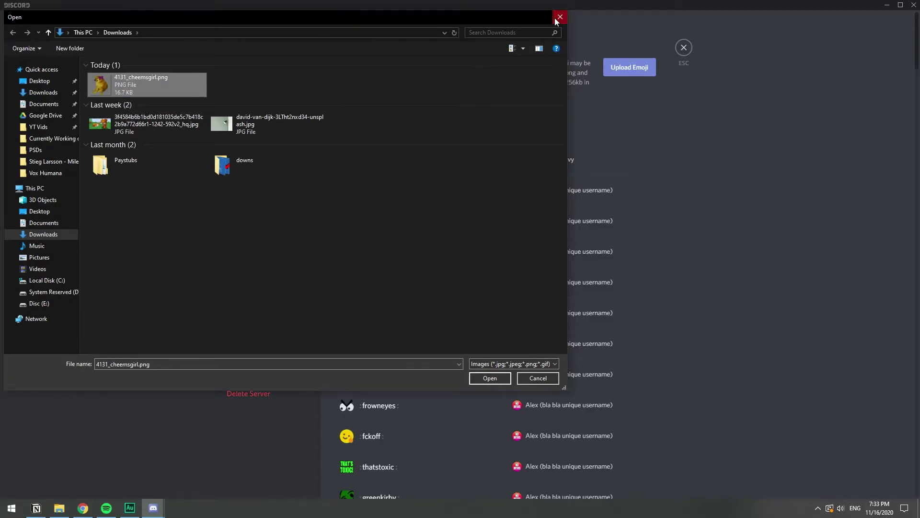
{"action": "left_click", "coordinate": [557, 19]}
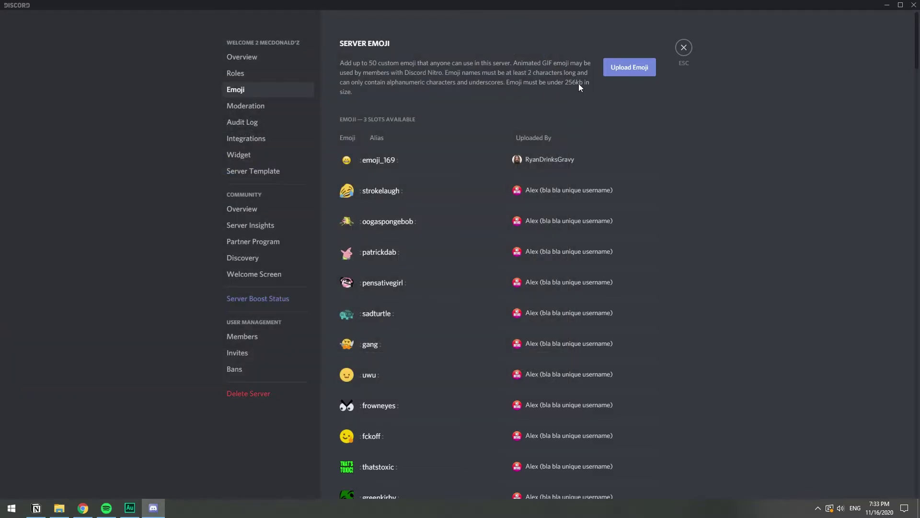
Upload 4131_cheemsgirl.png from Downloads as a server emoji and set its alias to cutedoggy.
{"action": "left_click", "coordinate": [623, 68]}
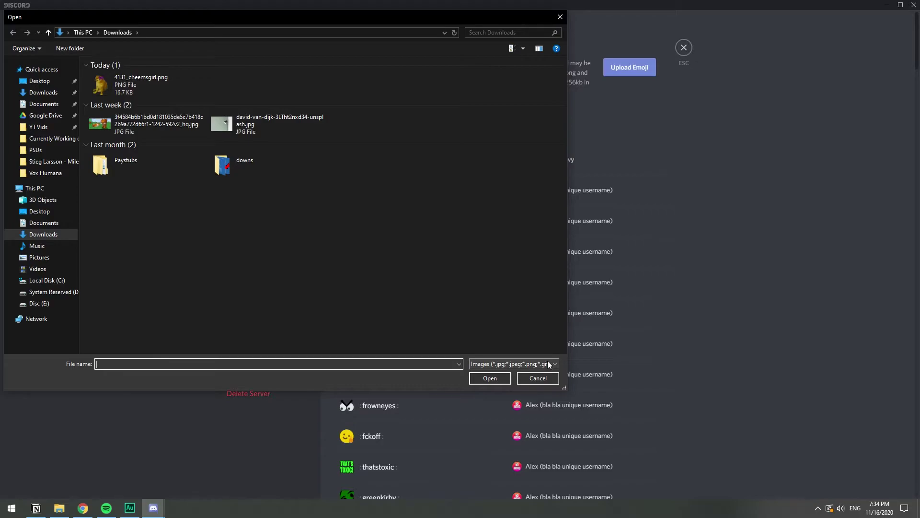
{"action": "left_click", "coordinate": [143, 85]}
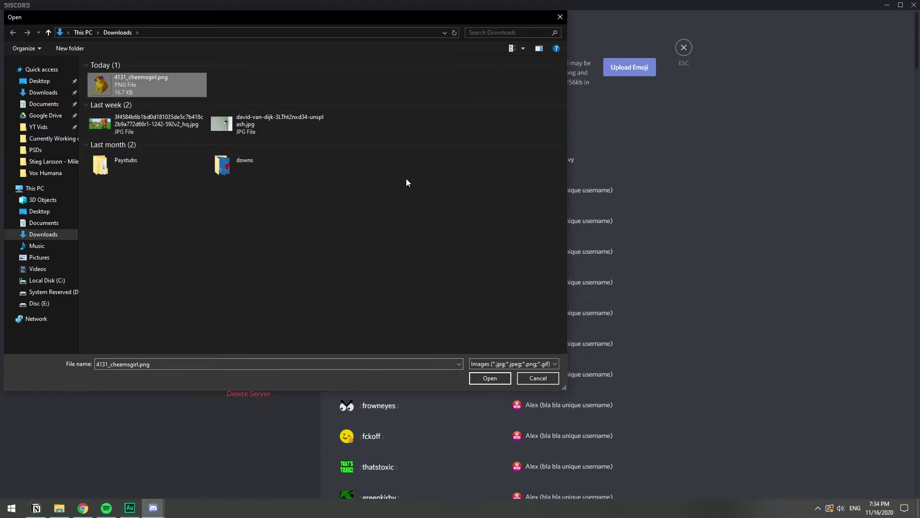
{"action": "left_click", "coordinate": [489, 378]}
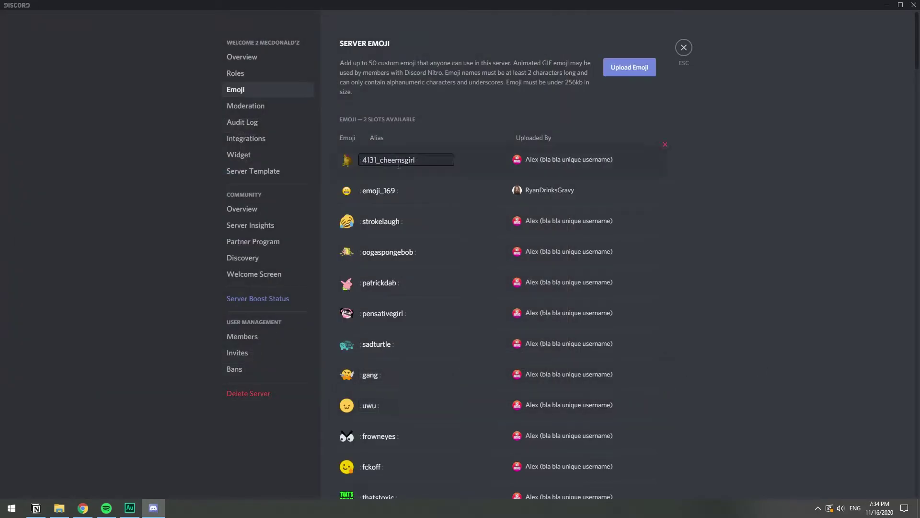
{"action": "double_click", "coordinate": [402, 159]}
{"action": "type", "text": "cutedoggy"}
{"action": "key", "text": "Return"}
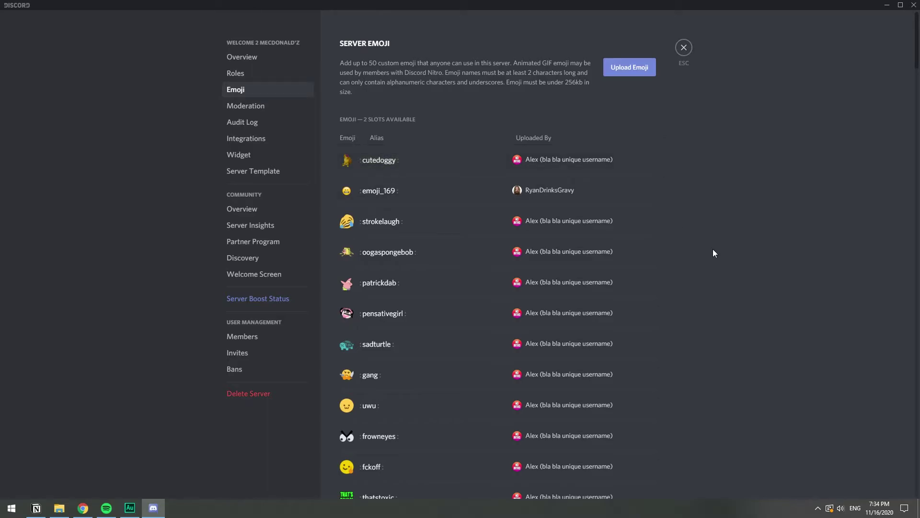
Leave the server settings and send the cutedoggy emoji as a message in boring-channel.
{"action": "left_click", "coordinate": [686, 48]}
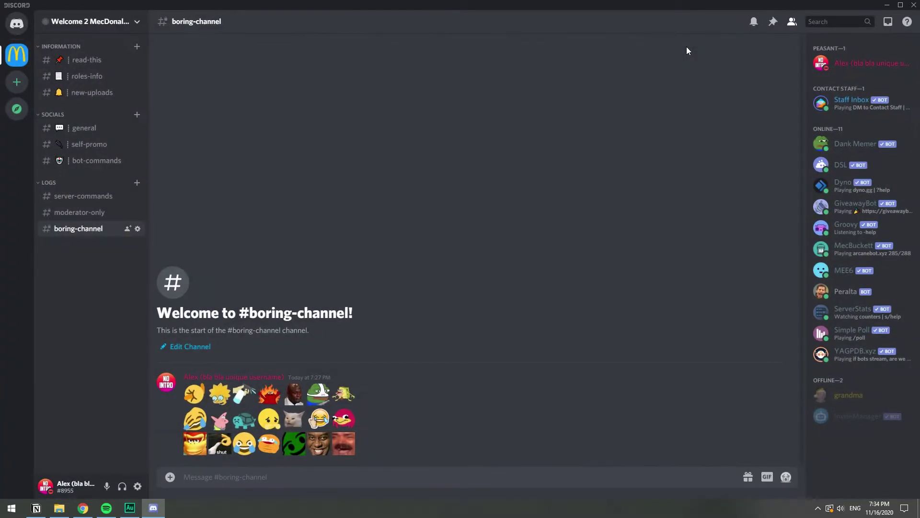
{"action": "left_click", "coordinate": [786, 476]}
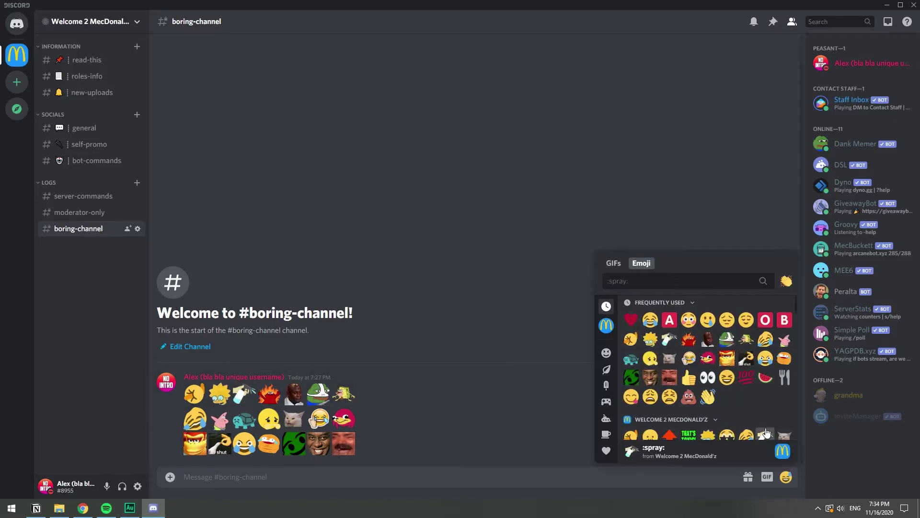
{"action": "scroll", "coordinate": [721, 389], "scroll_direction": "down", "scroll_amount": 5}
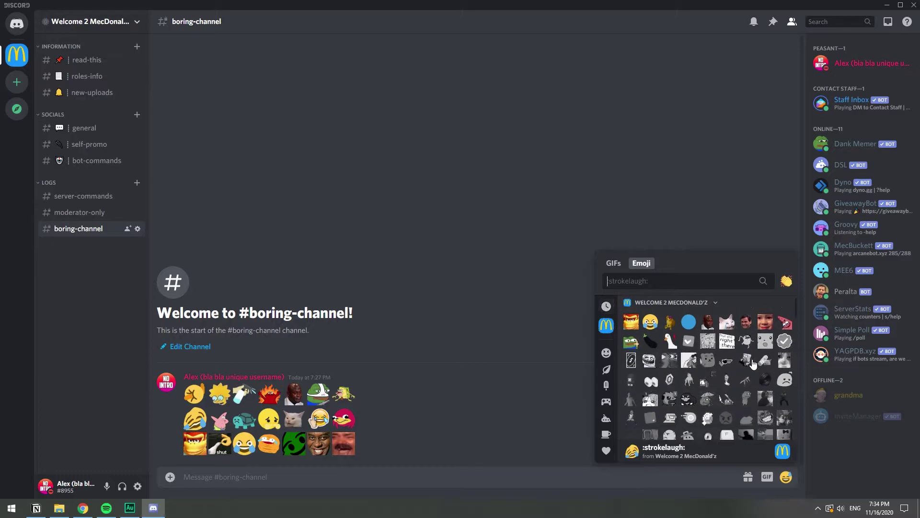
{"action": "left_click", "coordinate": [669, 321]}
{"action": "key", "text": "Return"}
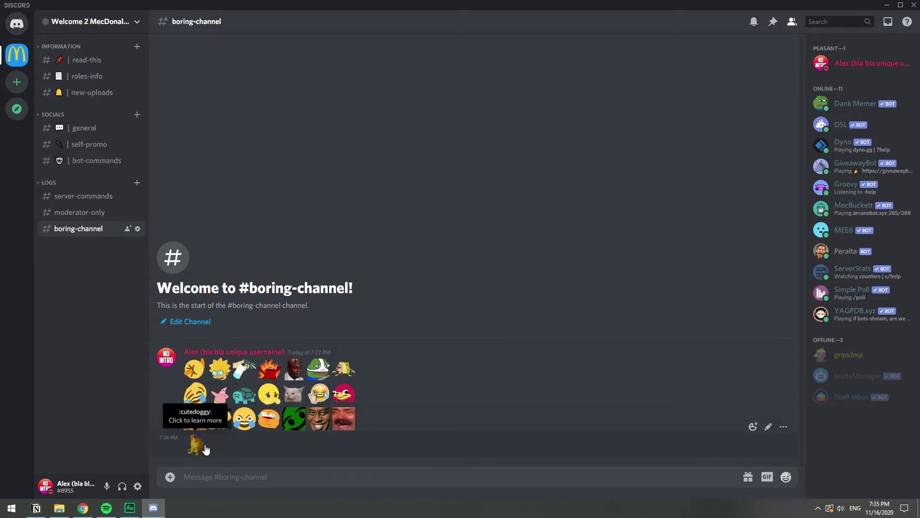
Switch to Chrome, convert 4131_cheemsgirl.png to JPG on png2jpg.com, and download the converted file, checking it in the Downloads folder.
{"action": "key", "text": "alt+Tab"}
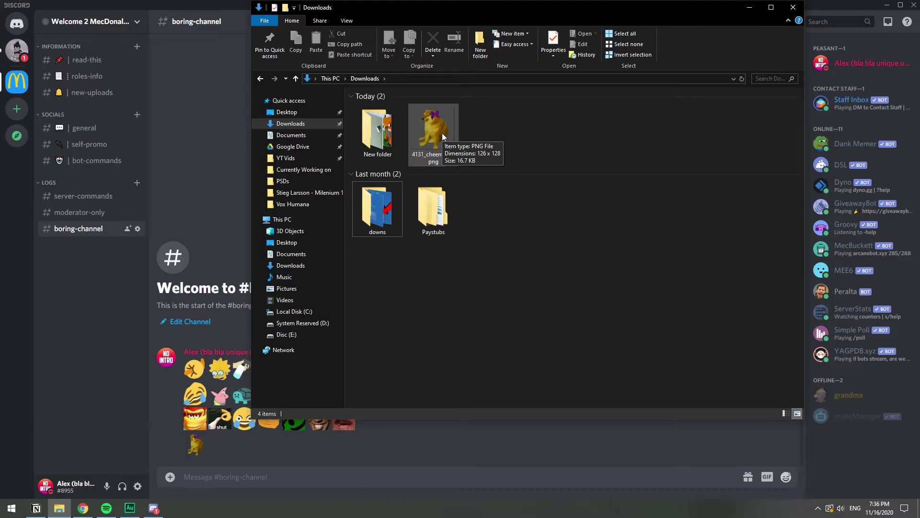
{"action": "key", "text": "alt+Tab"}
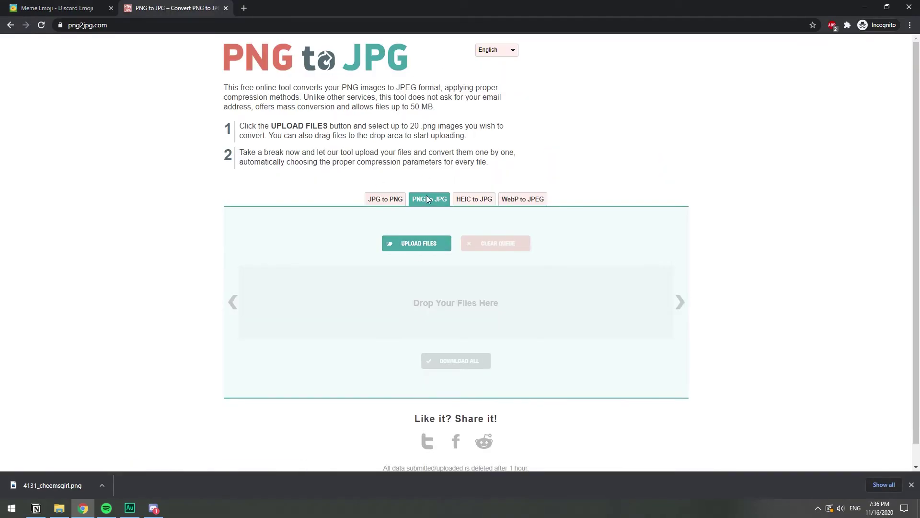
{"action": "left_click", "coordinate": [416, 243]}
{"action": "left_click", "coordinate": [144, 75]}
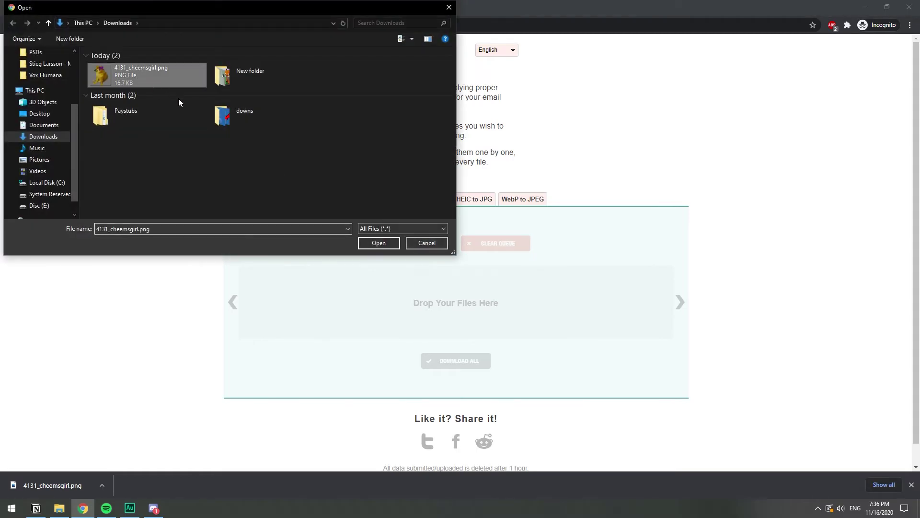
{"action": "left_click", "coordinate": [378, 243]}
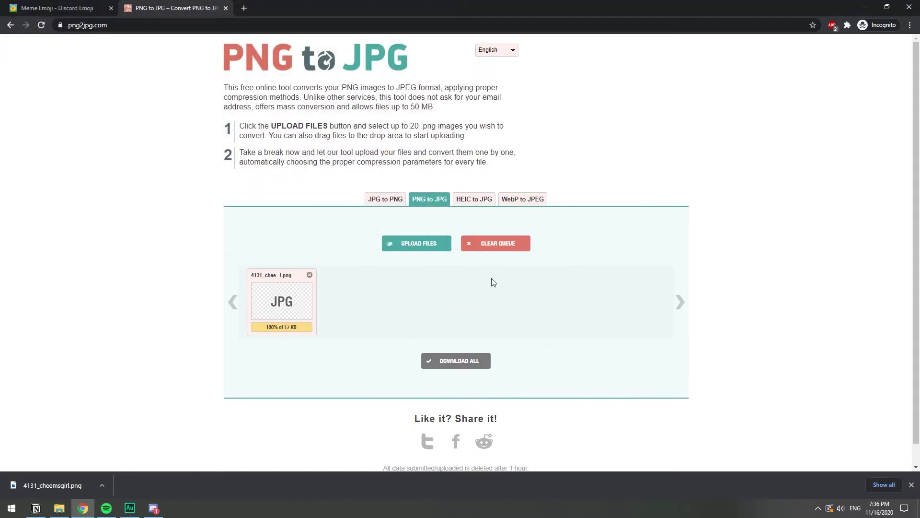
{"action": "left_click", "coordinate": [295, 331]}
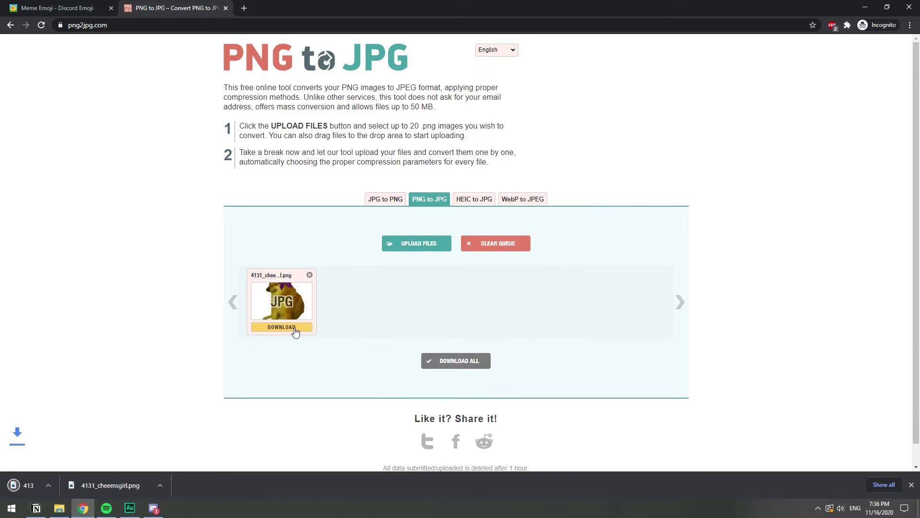
{"action": "left_click", "coordinate": [59, 508]}
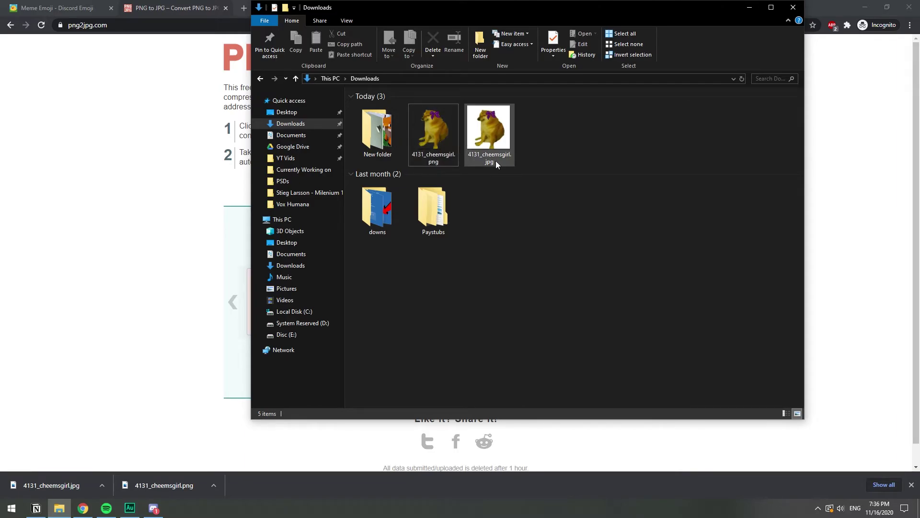
{"action": "mouse_move", "coordinate": [490, 163]}
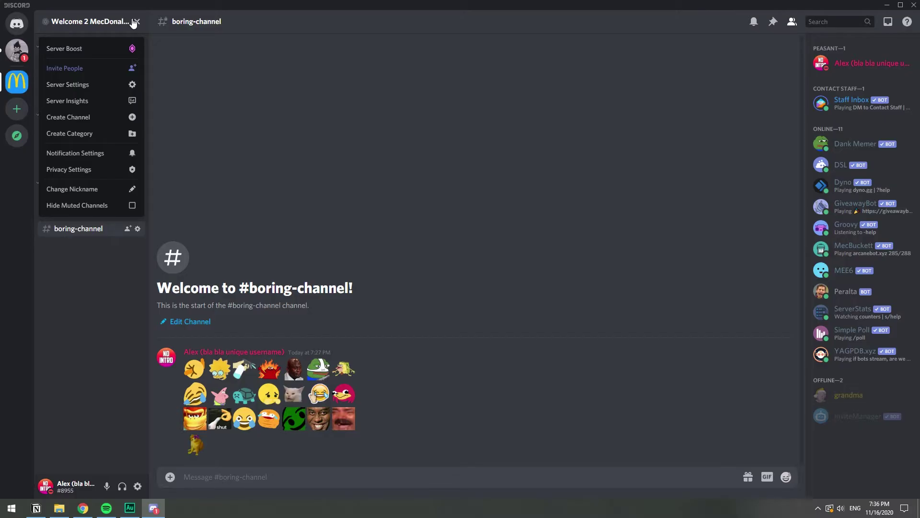
Switch to Discord and upload 4131_cheemsgirl.jpg from Downloads in the server's emoji settings.
{"action": "left_click", "coordinate": [84, 86]}
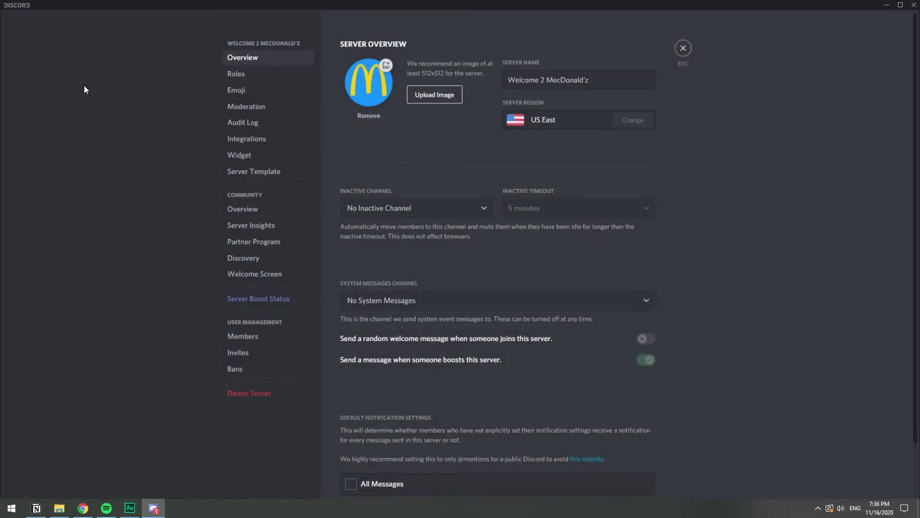
{"action": "left_click", "coordinate": [236, 90]}
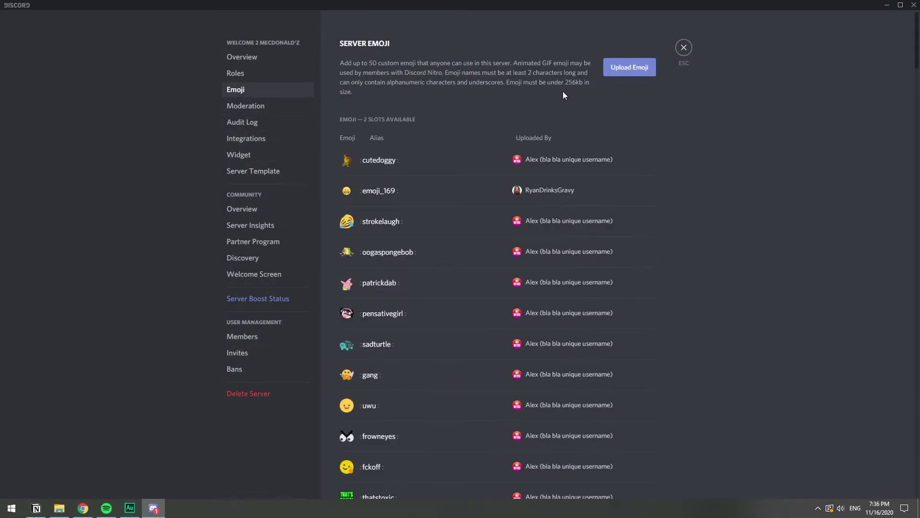
{"action": "left_click", "coordinate": [627, 69]}
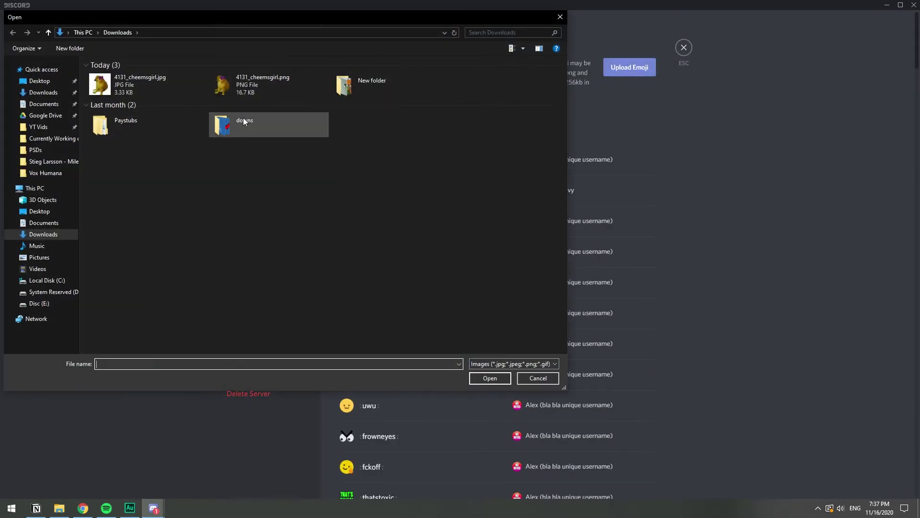
{"action": "left_click", "coordinate": [107, 93]}
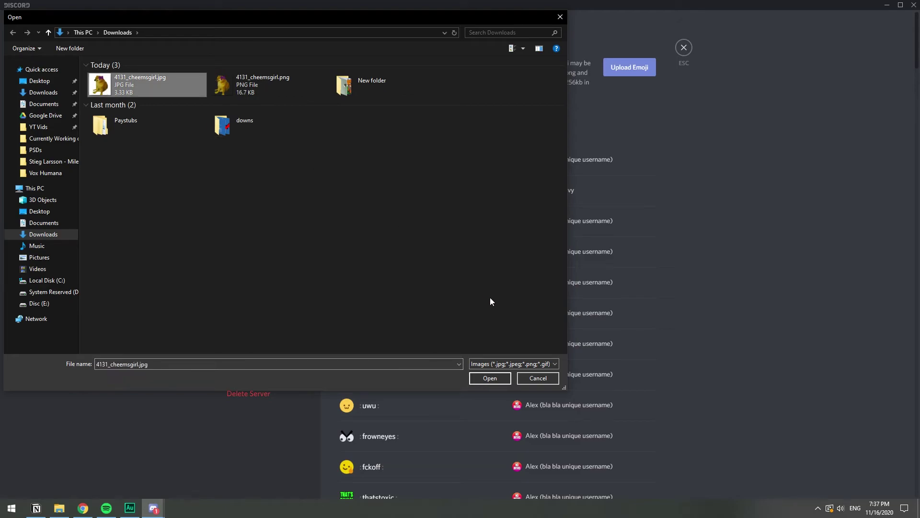
{"action": "left_click", "coordinate": [488, 378]}
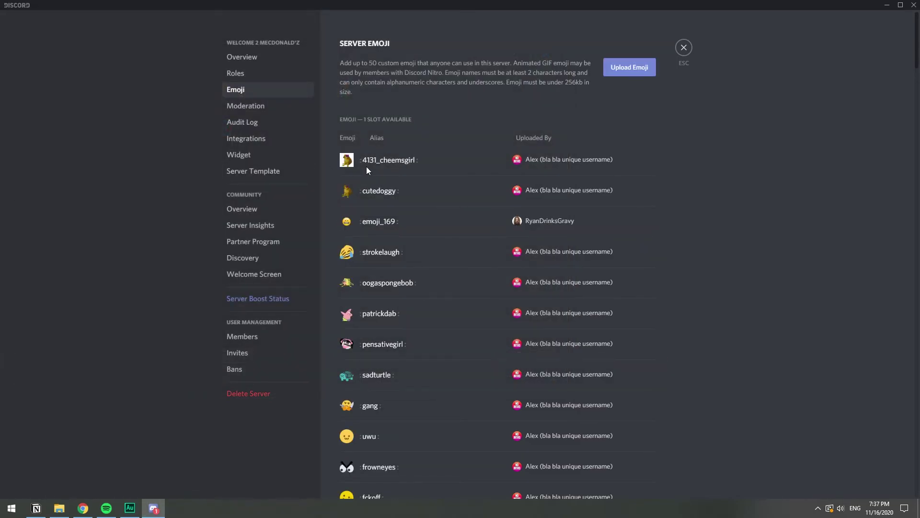
Leave the server settings and send the white-background 4131_cheemsgirl emoji as a message in boring-channel.
{"action": "left_click", "coordinate": [684, 47]}
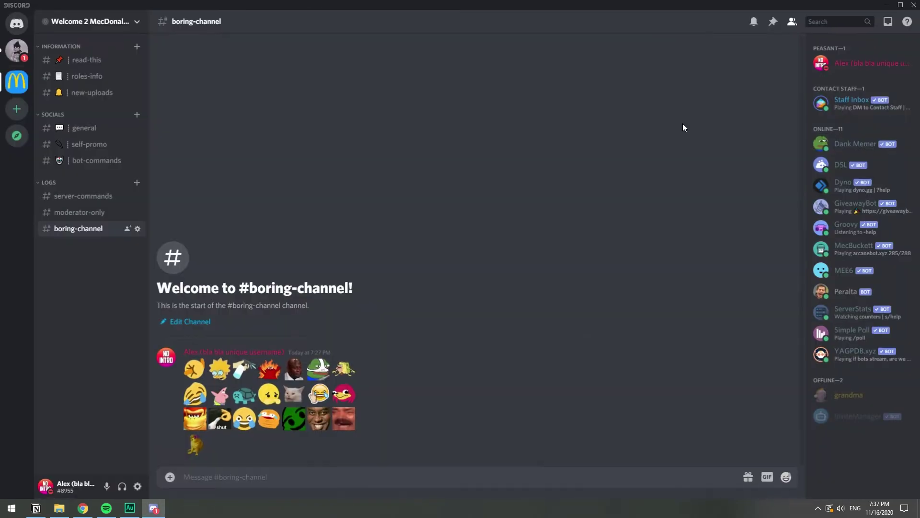
{"action": "left_click", "coordinate": [786, 477]}
{"action": "scroll", "coordinate": [698, 395], "scroll_direction": "down", "scroll_amount": 1}
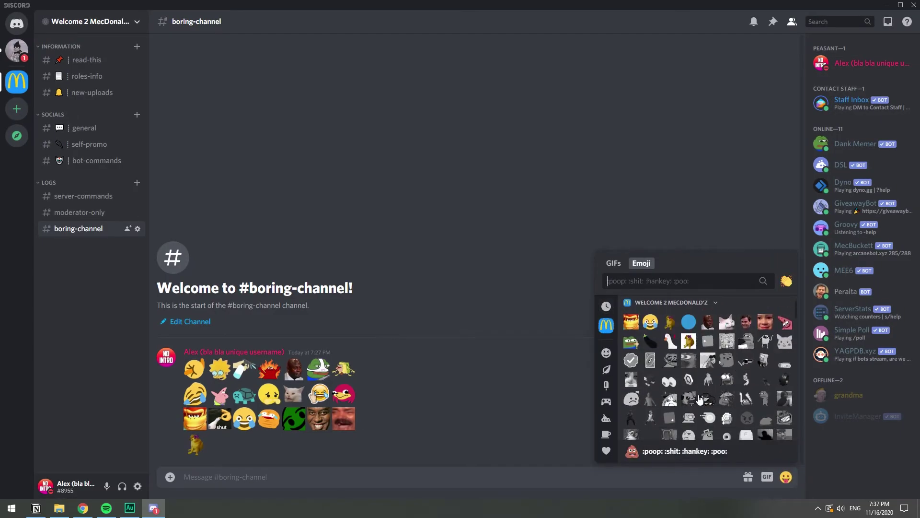
{"action": "left_click", "coordinate": [688, 340]}
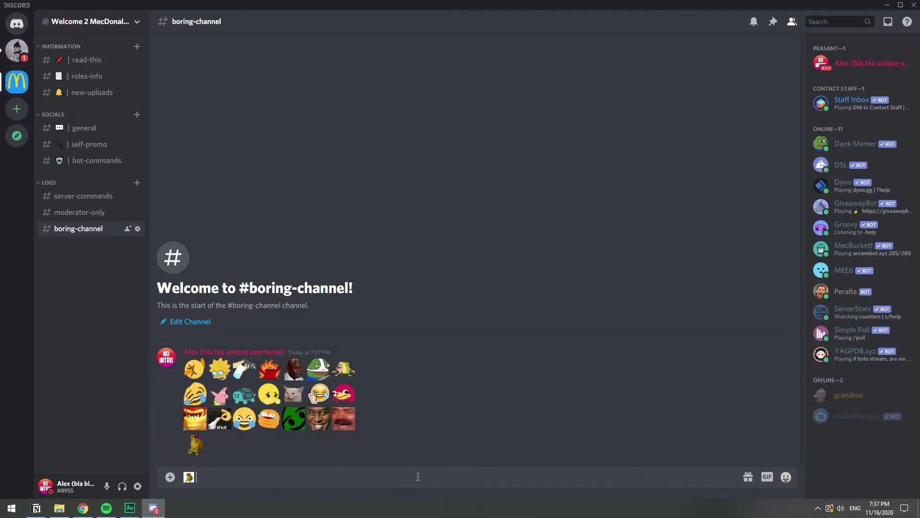
{"action": "key", "text": "Return"}
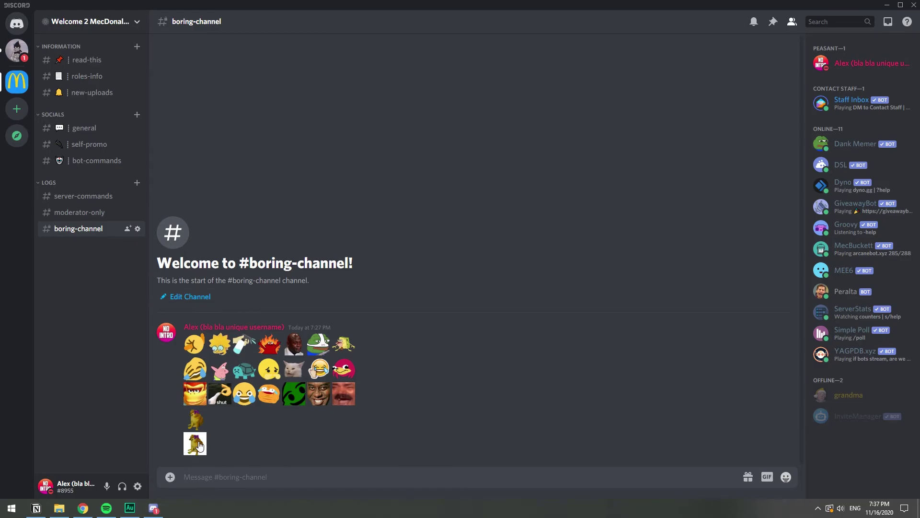